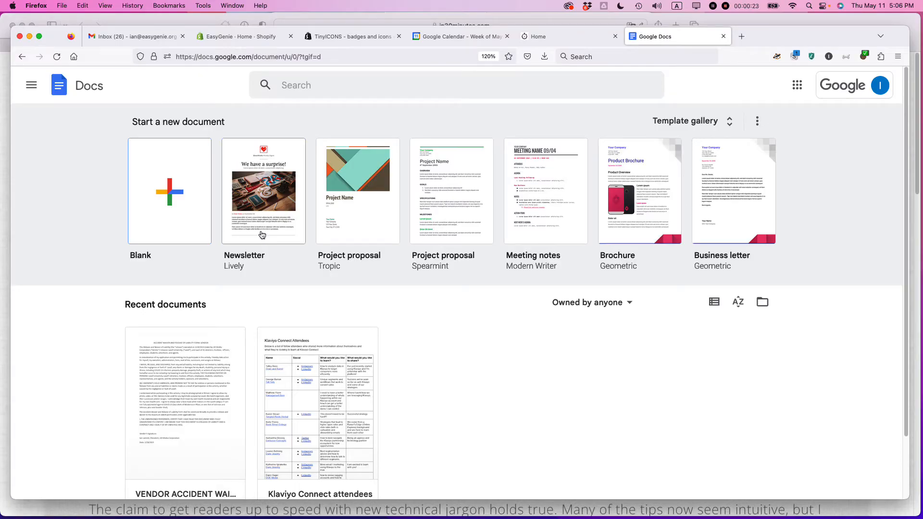
Create a document from the Geometric Newsletter template in the general template gallery.
left_click(693, 121)
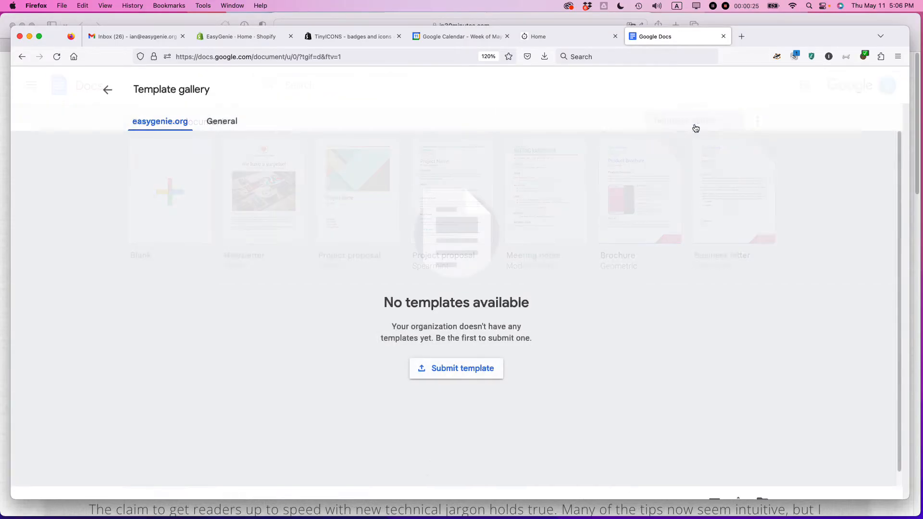
left_click(219, 121)
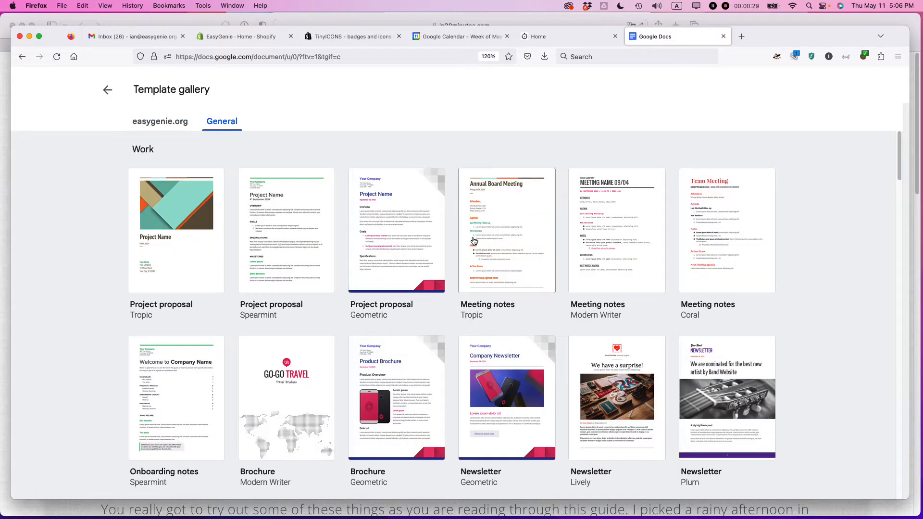
scroll(405, 313, "down", 5)
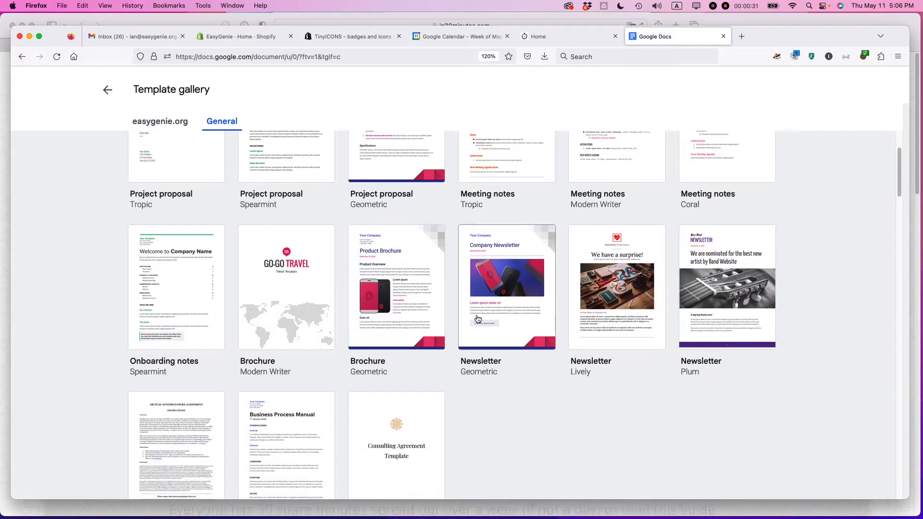
left_click(506, 329)
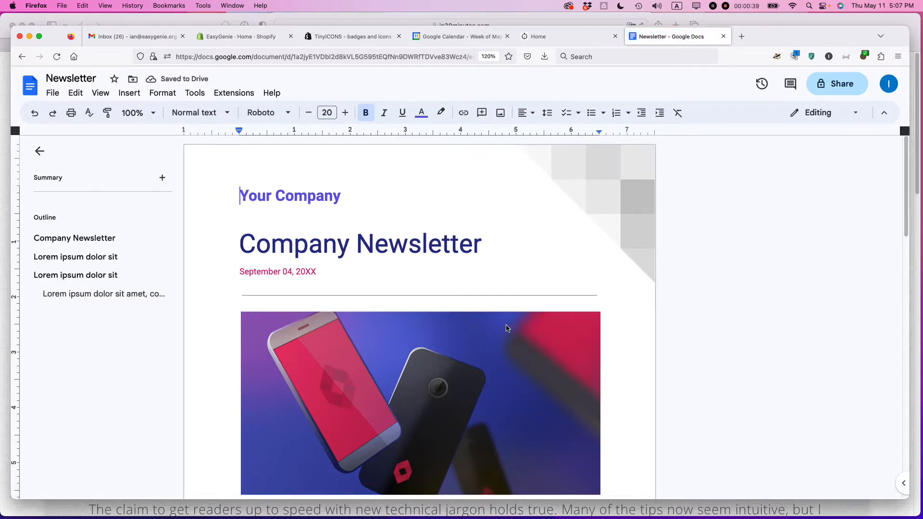
Make a copy of the document named "Newsletter May 2023", shared with the same people, and close the original newsletter.
left_click(54, 95)
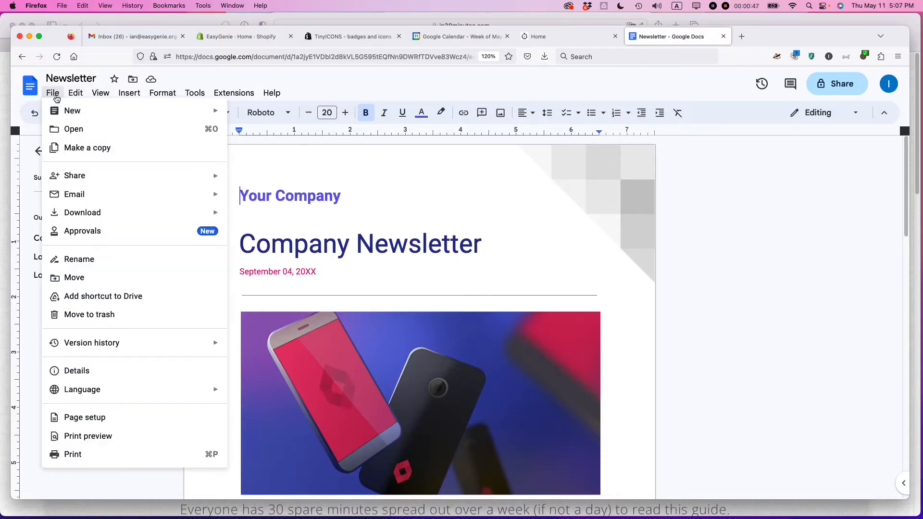
left_click(75, 144)
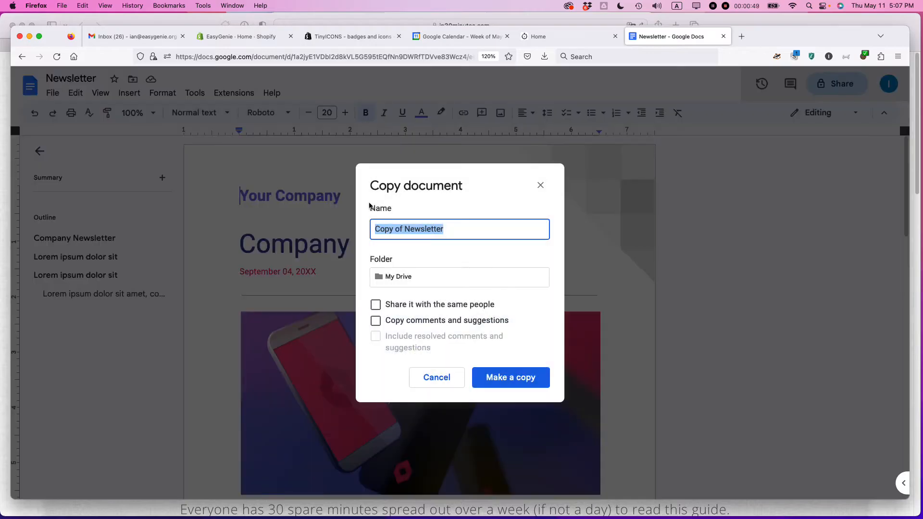
type("Newslet")
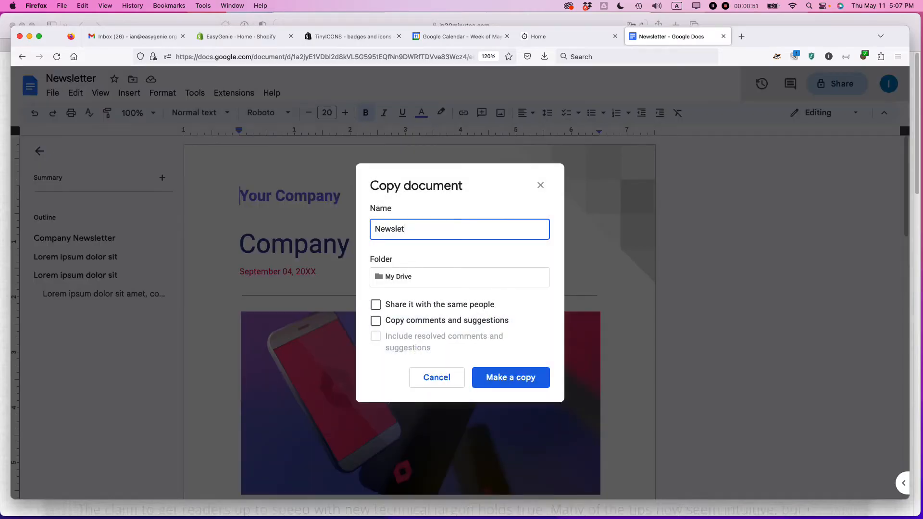
type("ter May 2023")
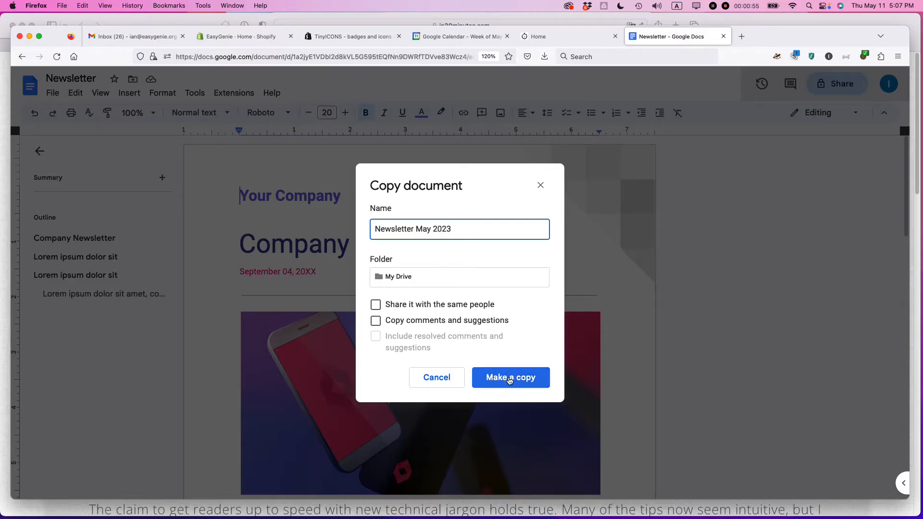
left_click(377, 310)
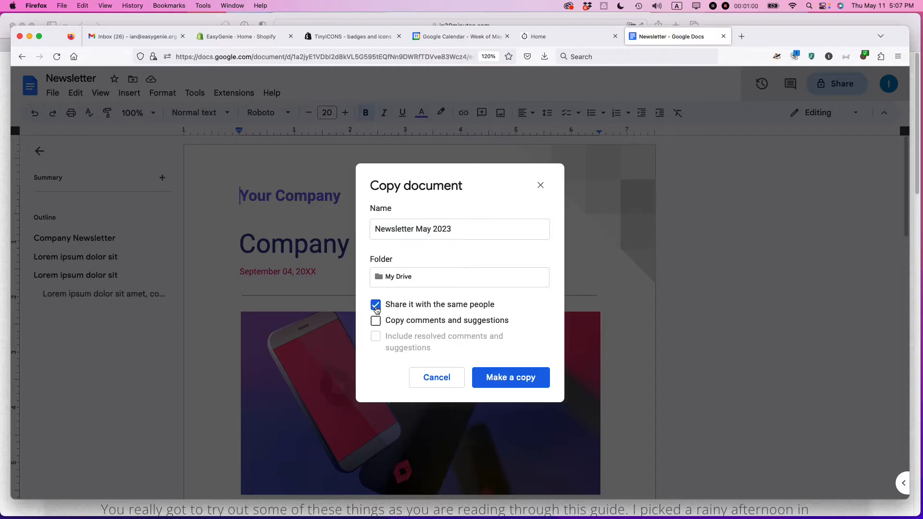
left_click(505, 379)
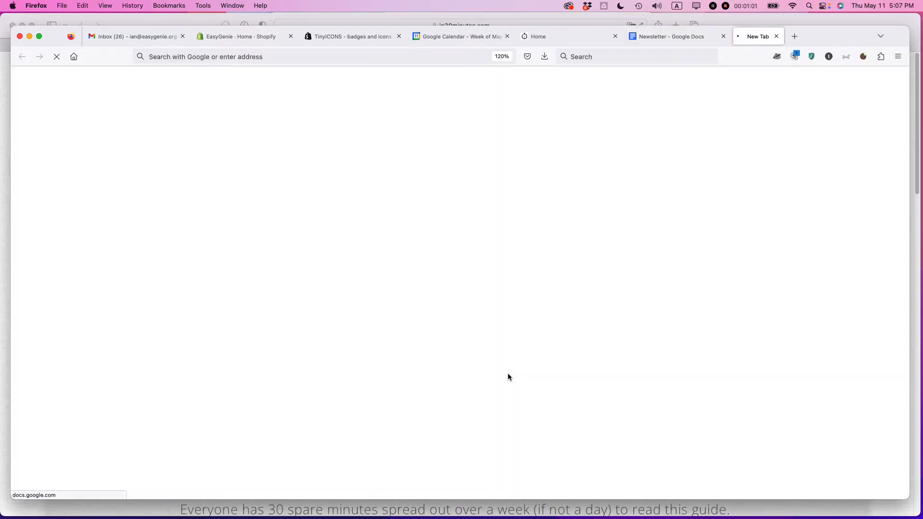
left_click(723, 36)
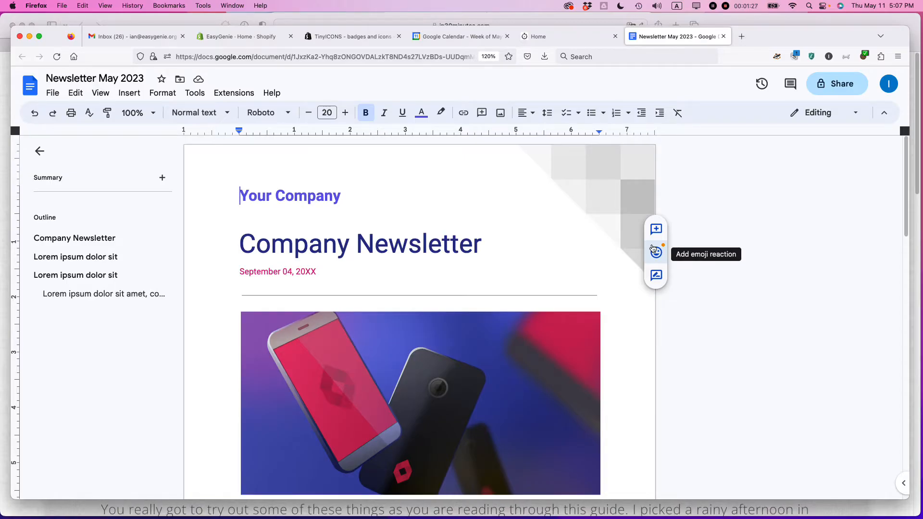
Review the newsletter's layout and sections, and check the file formats available for downloading it.
scroll(466, 259, "down", 6)
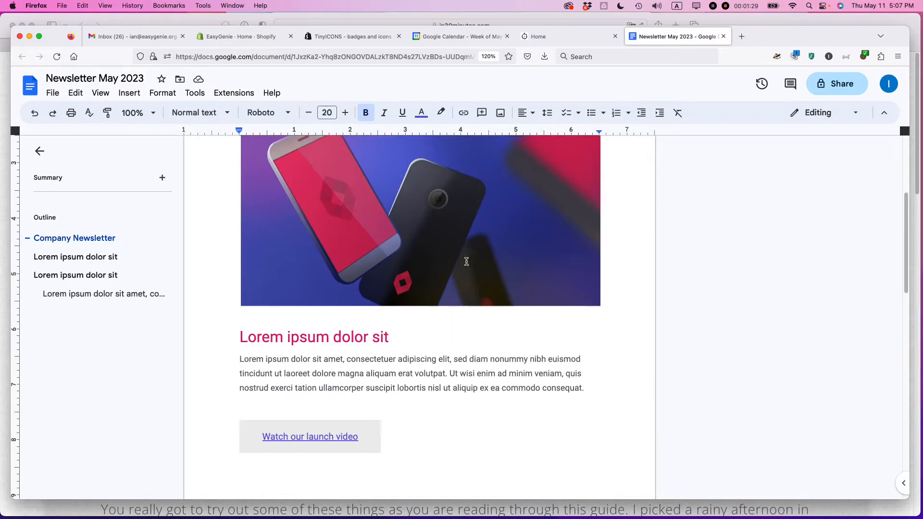
scroll(466, 262, "down", 5)
scroll(467, 262, "up", 10)
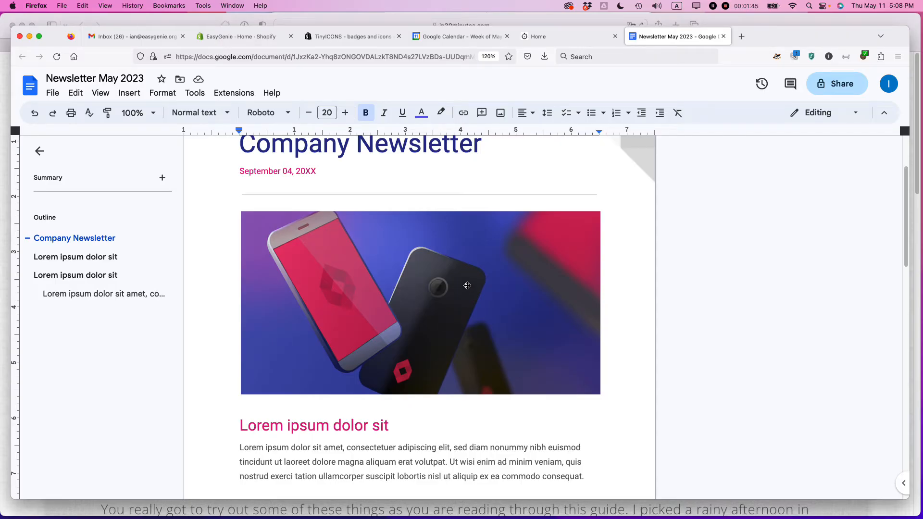
scroll(464, 287, "up", 3)
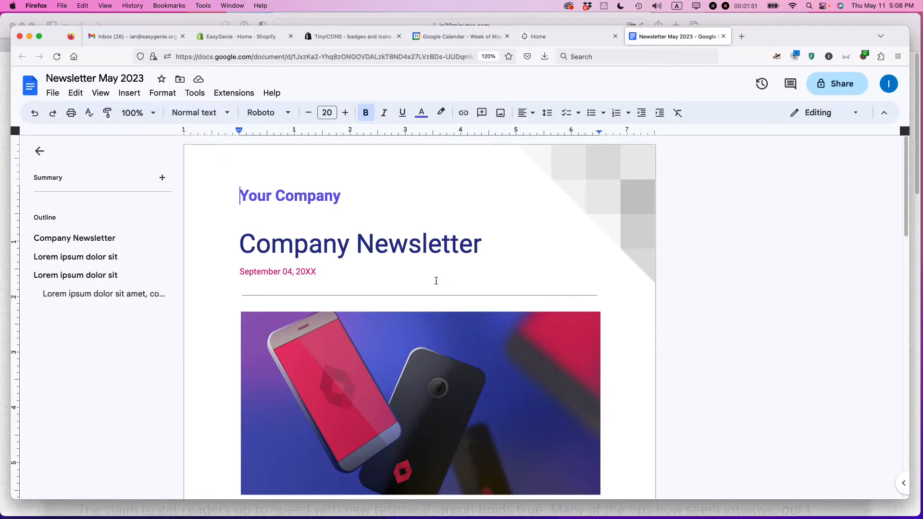
left_click(53, 93)
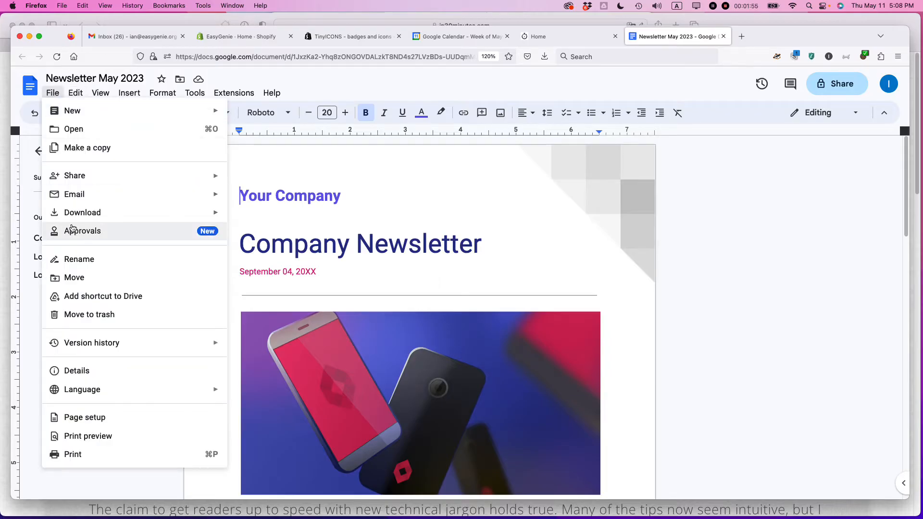
mouse_move(120, 212)
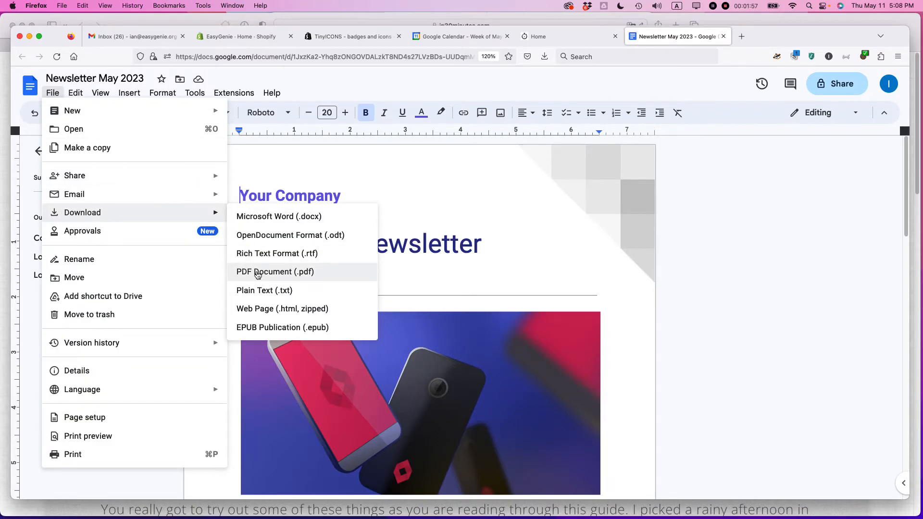
left_click(826, 216)
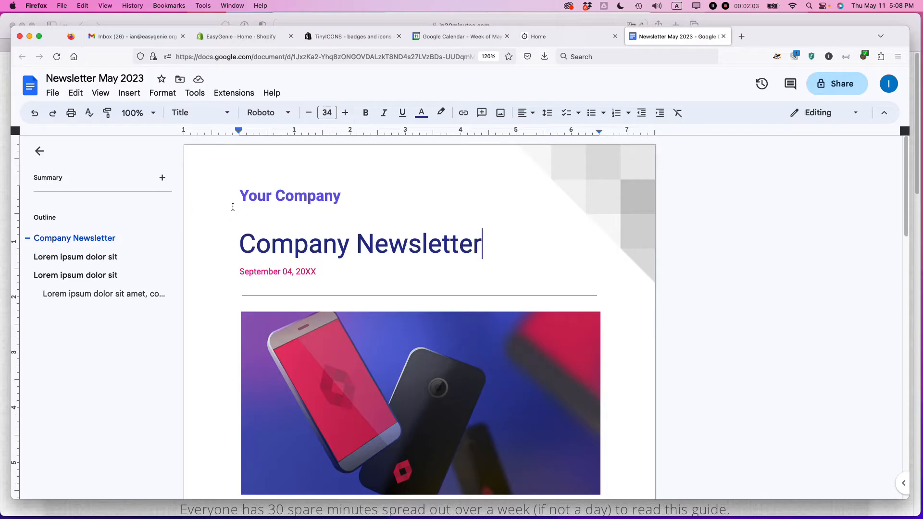
Replace the "Your Company" placeholder with "ABC Corp." and the date line under the title with "May 2023".
triple_click(285, 198)
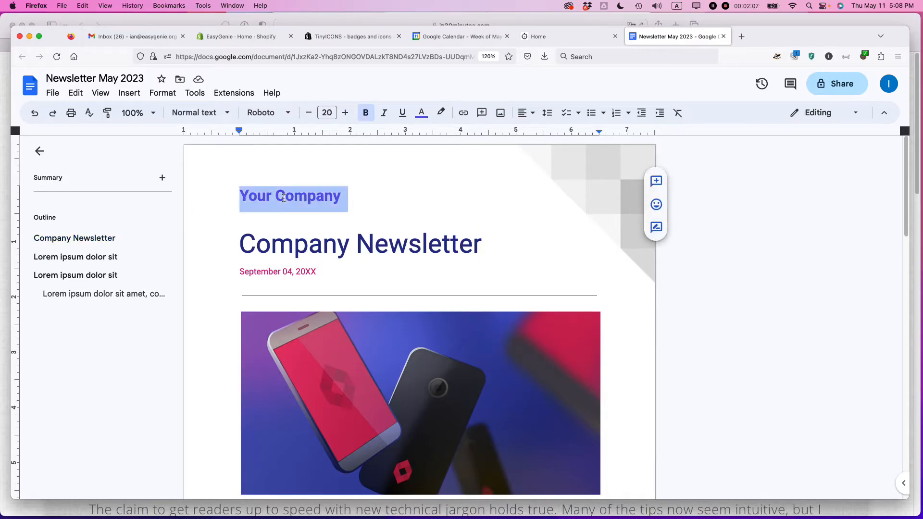
type("ABC Corp.")
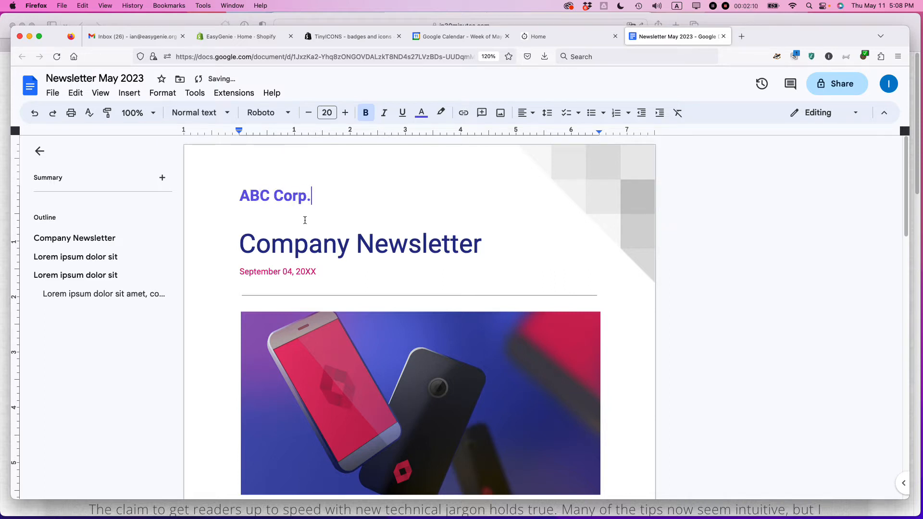
left_click(269, 243)
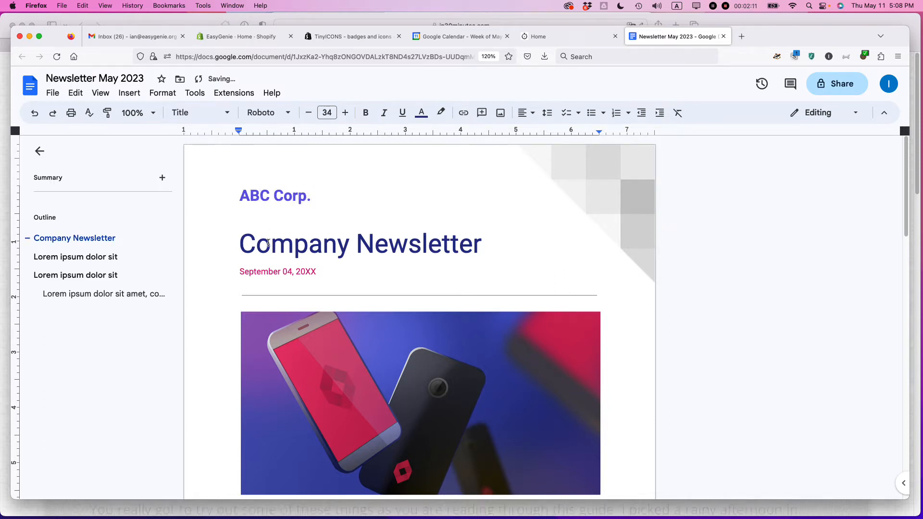
triple_click(259, 272)
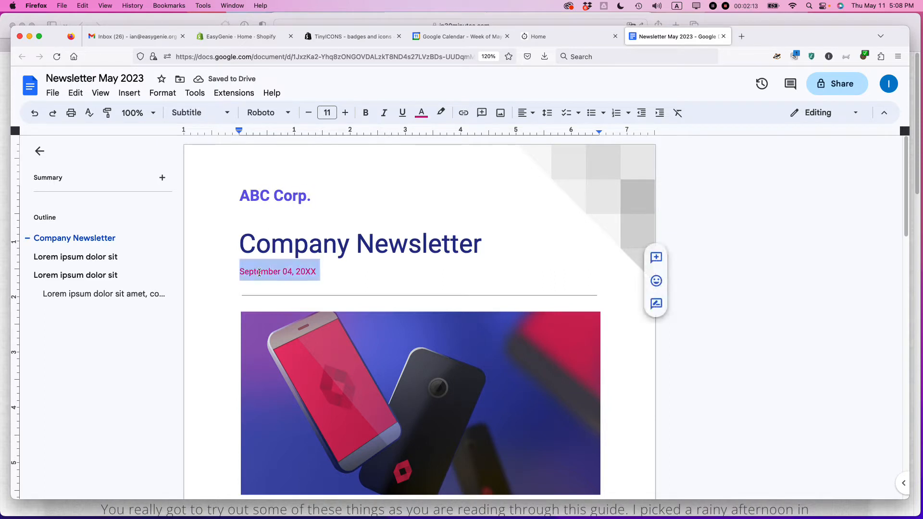
type("May 2023")
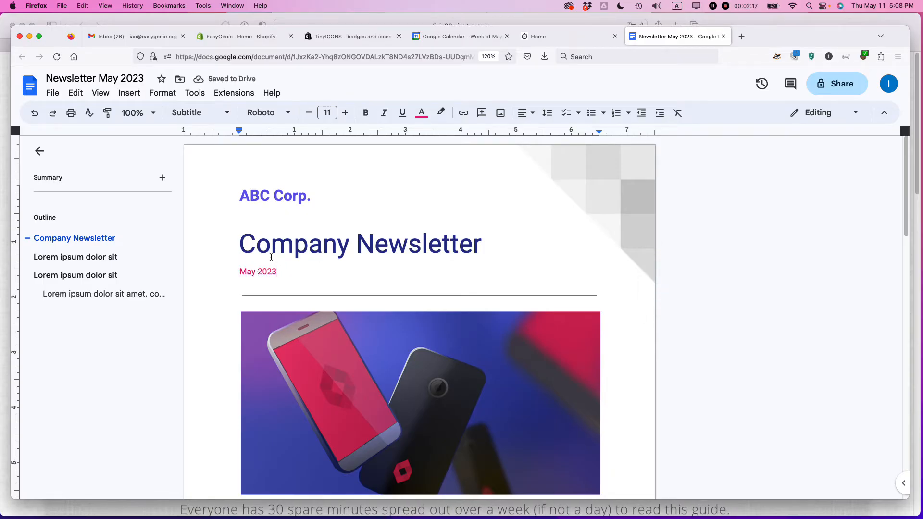
Replace the newsletter's main title with "The Big Tree Newsletter".
double_click(322, 249)
triple_click(321, 249)
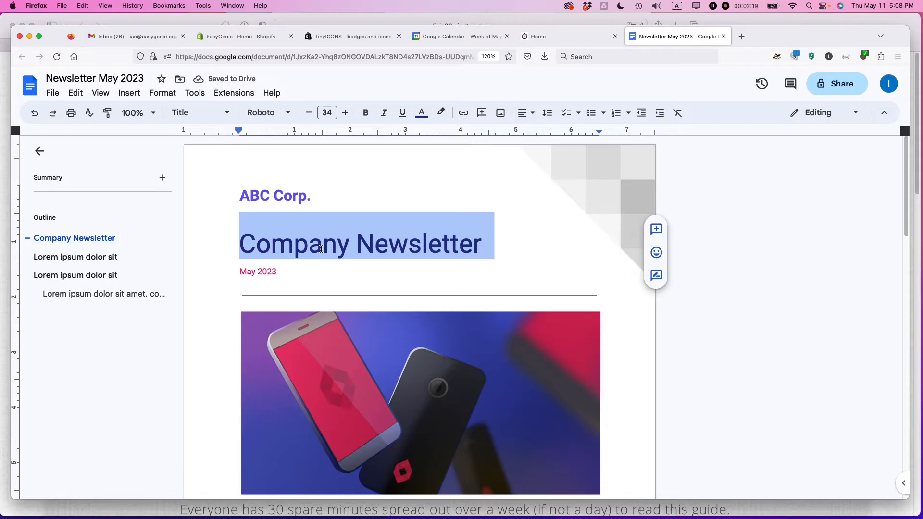
type("The Big TT")
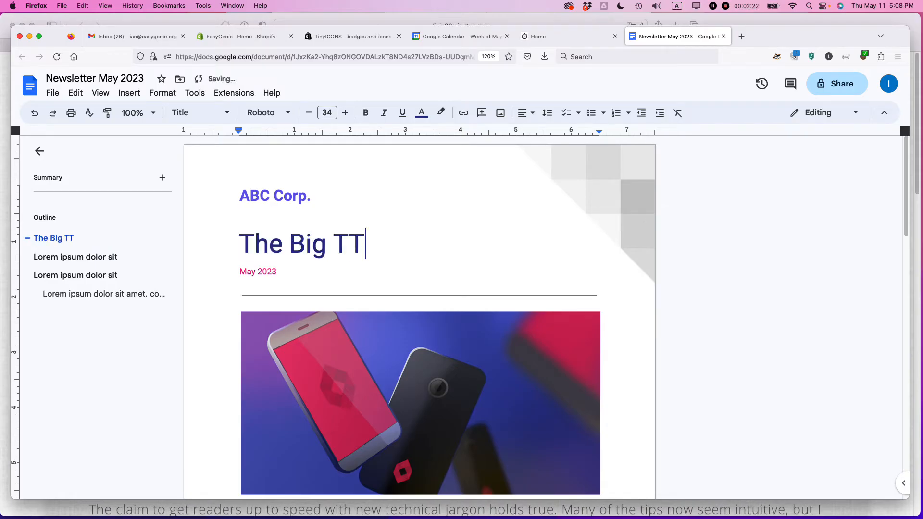
key("BackSpace")
type("ree news")
key("BackSpace")
key("BackSpace")
key("BackSpace")
key("BackSpace")
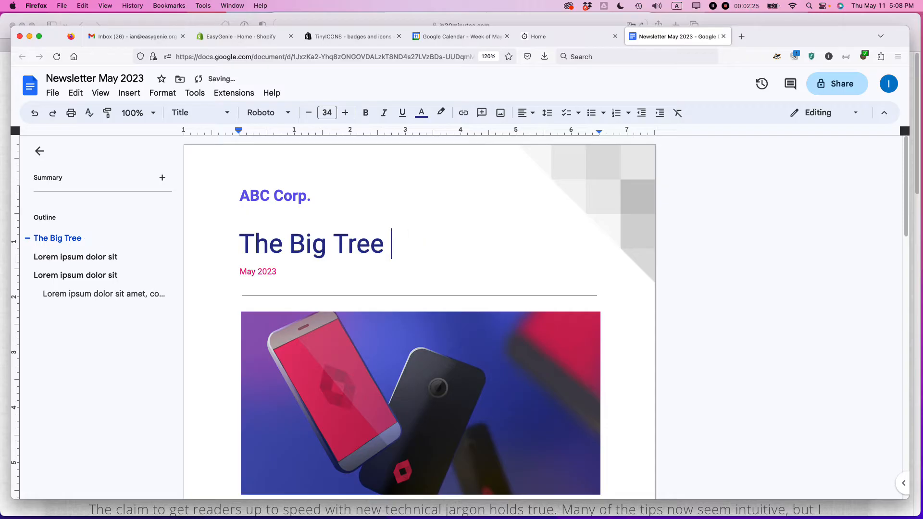
type("Newsletter")
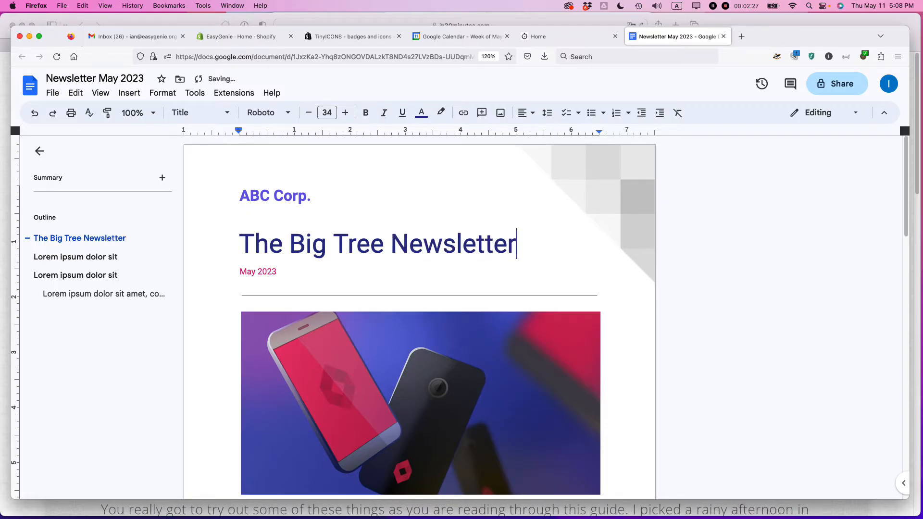
Check which sources are offered for replacing the phone image below the title.
scroll(397, 200, "down", 5)
scroll(396, 200, "up", 2)
scroll(396, 200, "up", 1)
left_click(410, 299)
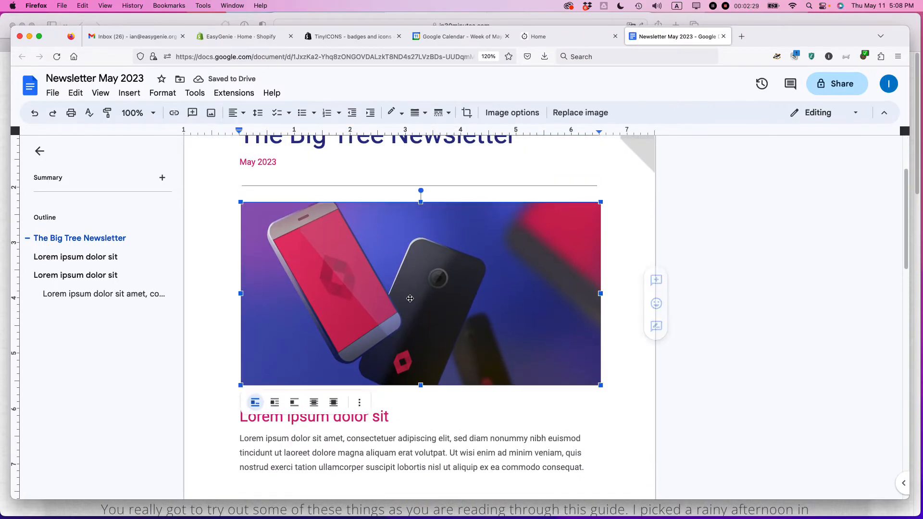
right_click(395, 279)
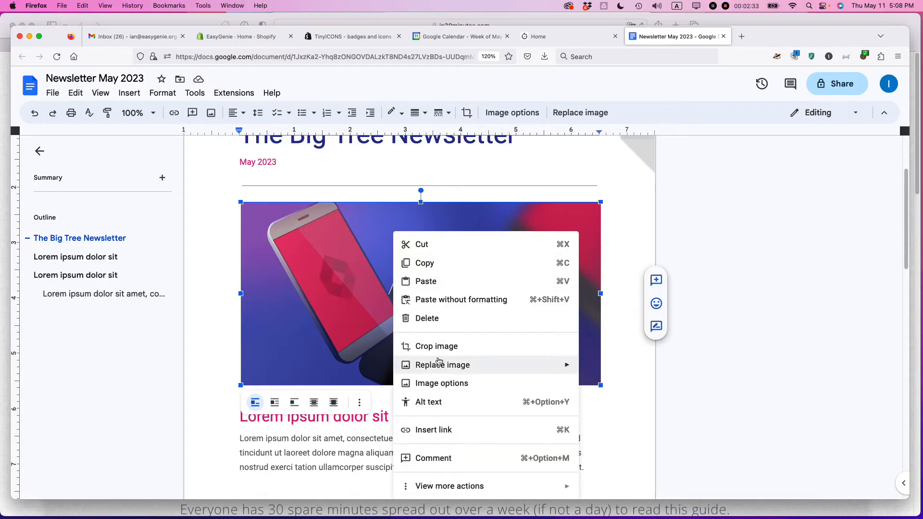
mouse_move(440, 363)
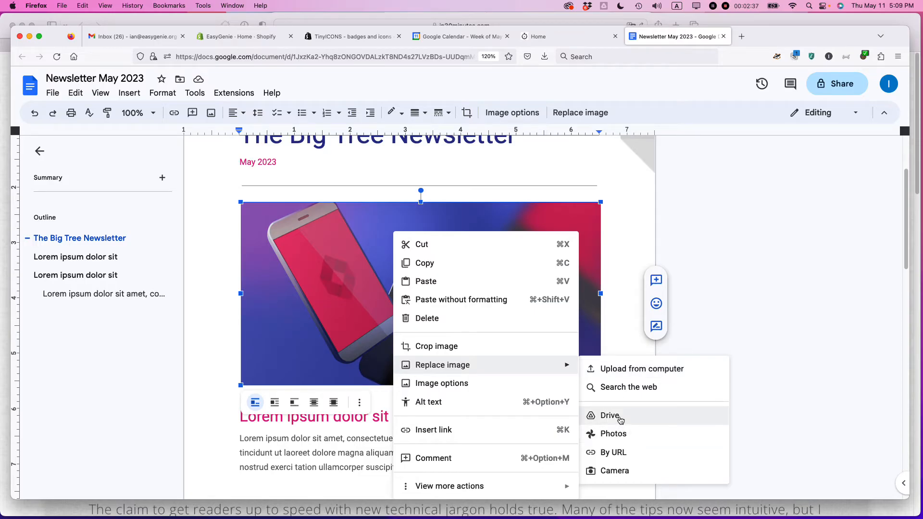
left_click(777, 289)
Replace the "Lorem ipsum dolor sit" heading below the phone image with "New CFO arrives at HQ".
scroll(419, 311, "down", 2)
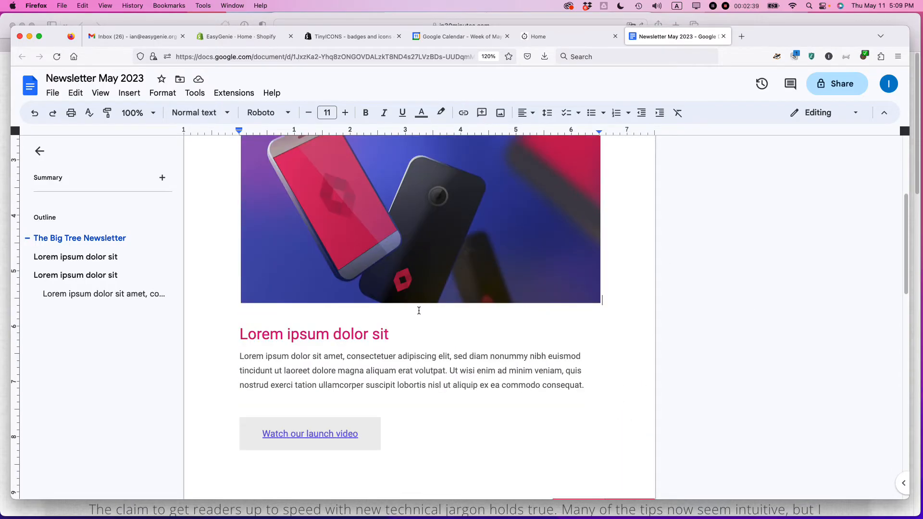
left_click_drag(240, 333, 403, 334)
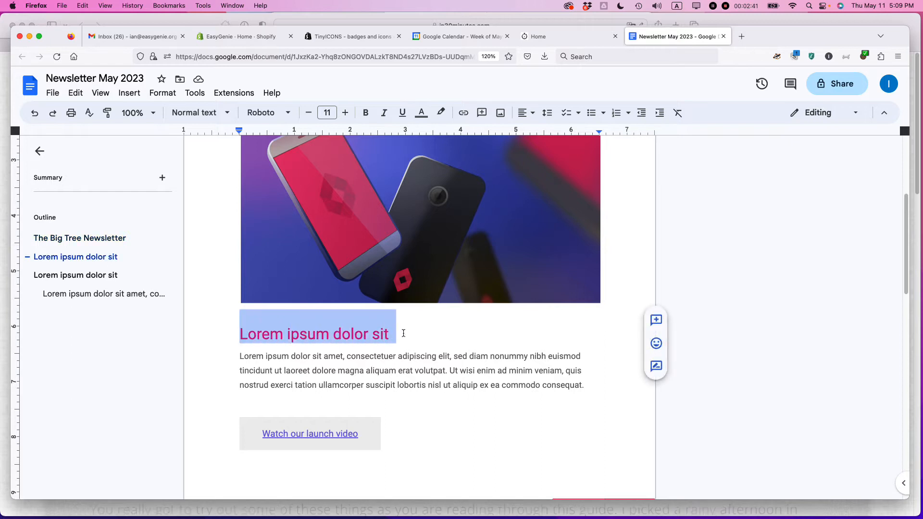
triple_click(345, 369)
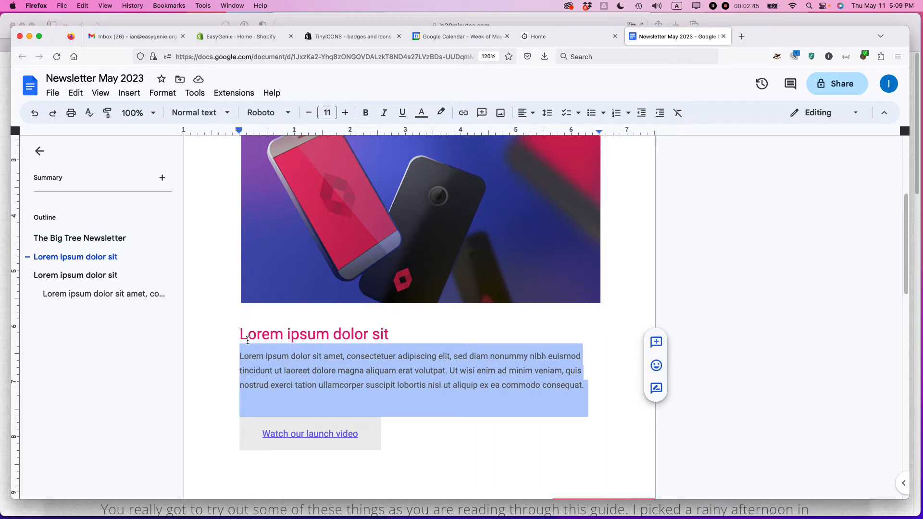
triple_click(278, 334)
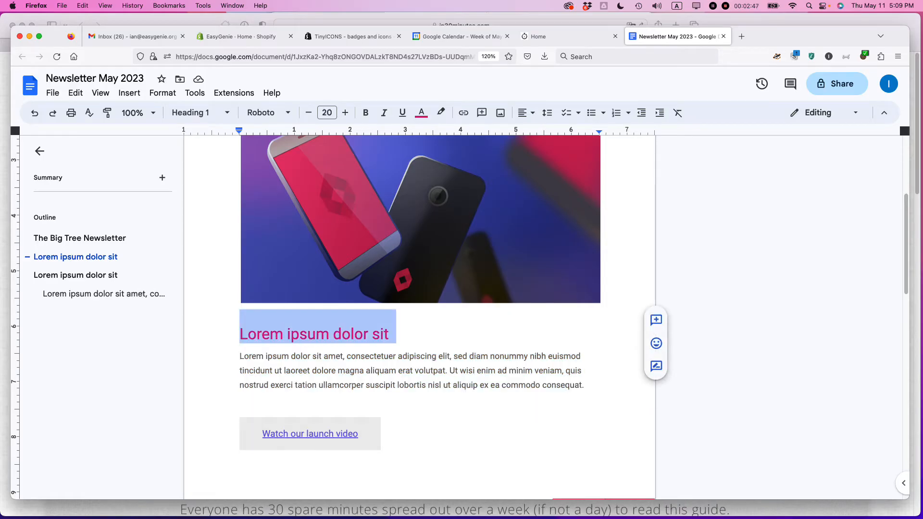
type("New VV")
key("BackSpace")
key("BackSpace")
type("C")
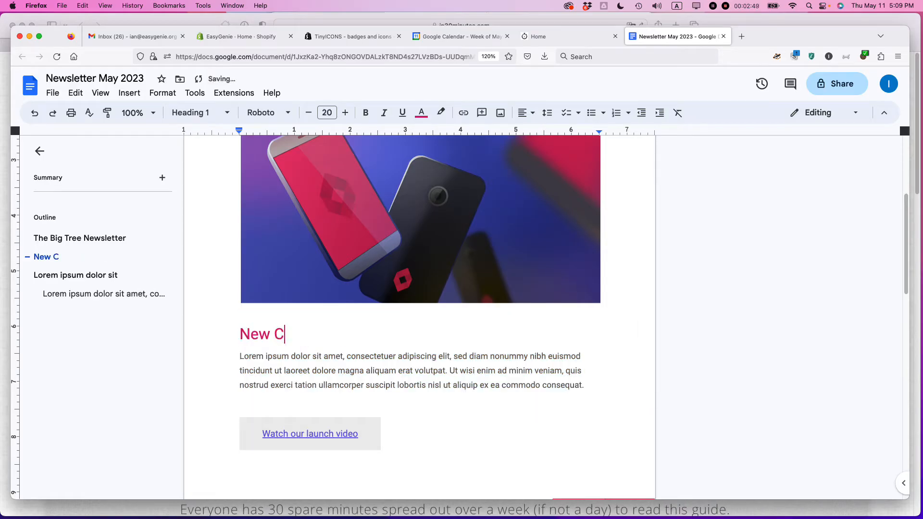
type("FO arrives at ")
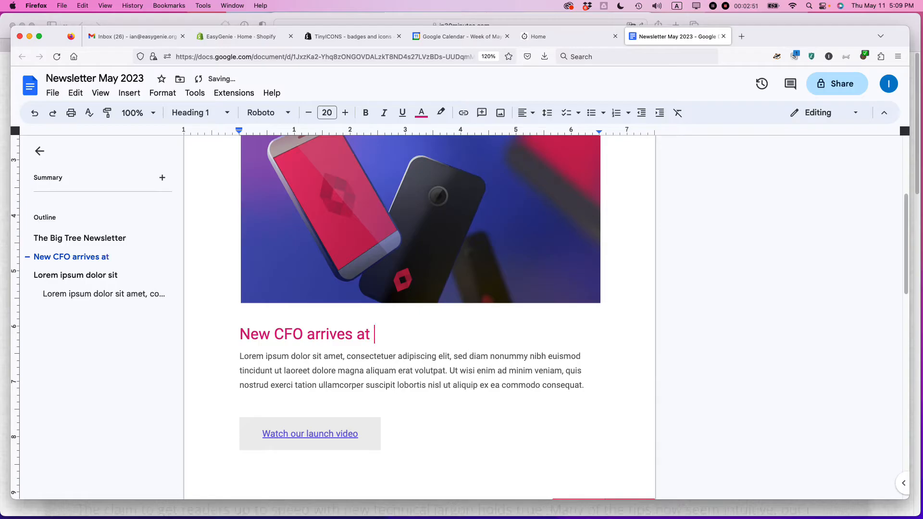
type("HQ")
Replace the paragraph under the "New CFO arrives at HQ" heading with a sentence saying the named new CFO came to HQ and told everyone about "....".
triple_click(303, 381)
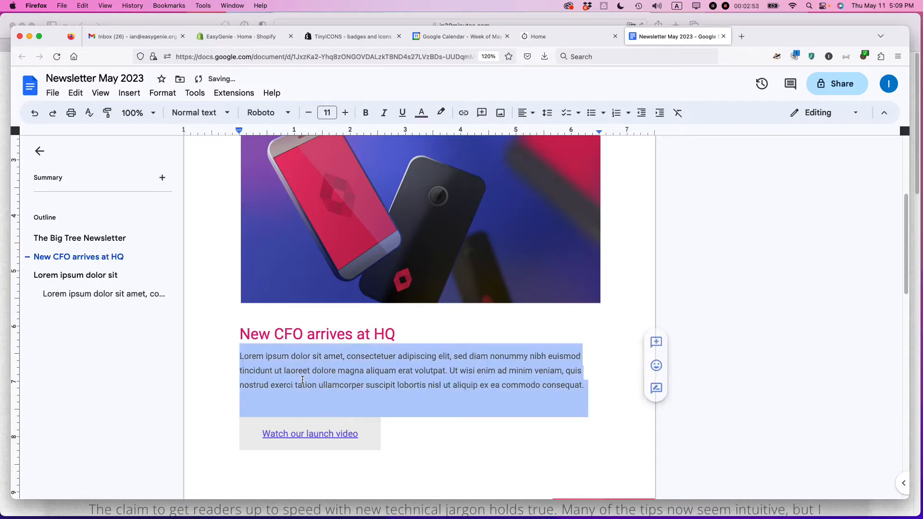
type("Our new CFO ")
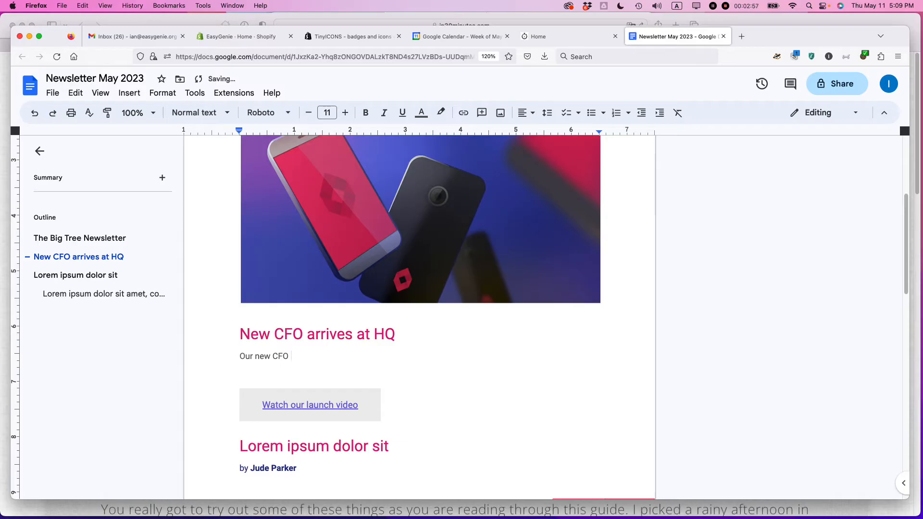
type("Joyce Smith came to ")
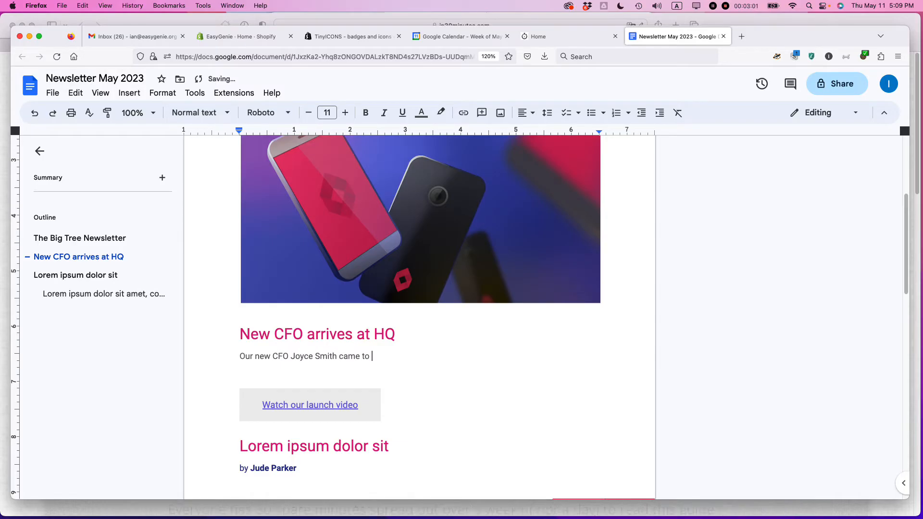
type("HQ and told e")
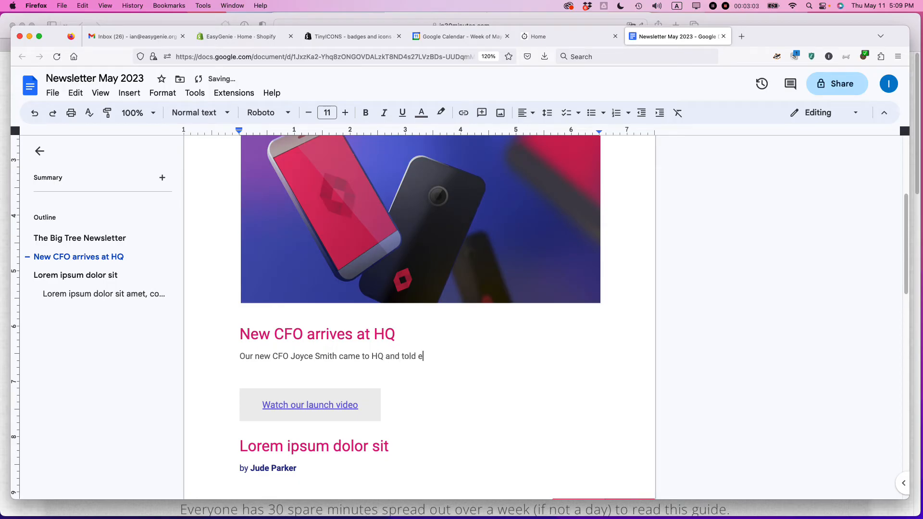
type("veryone")
key("Tab")
type("....")
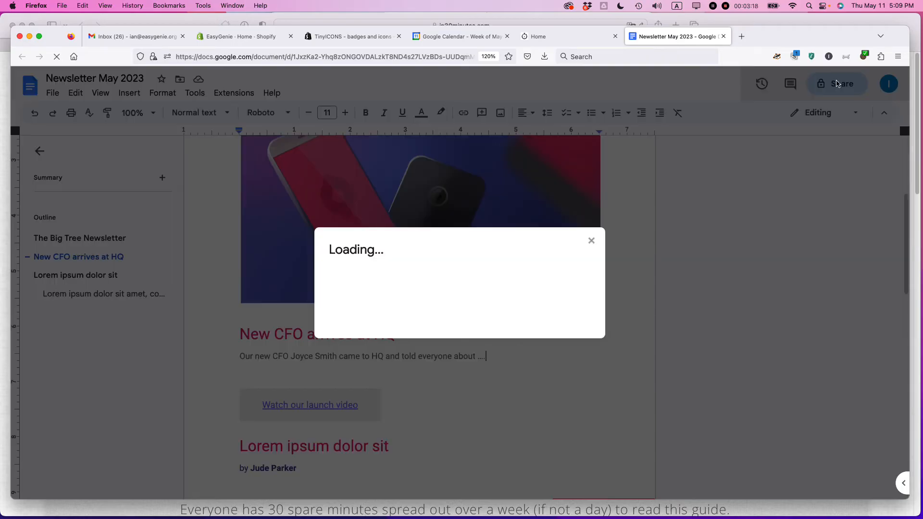
Check the newsletter's sharing access, and look over its remaining placeholder sections and header.
left_click(838, 84)
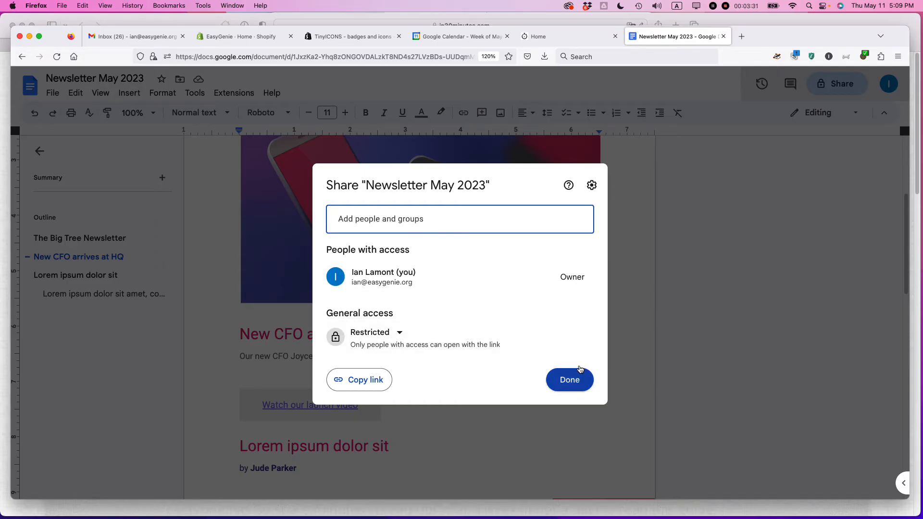
left_click(701, 248)
scroll(498, 349, "down", 1)
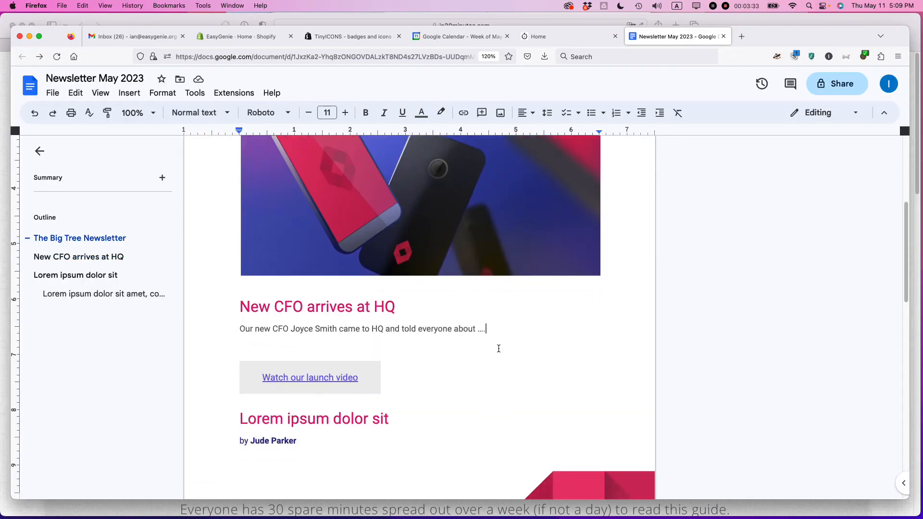
scroll(499, 349, "down", 2)
left_click_drag(242, 390, 395, 392)
scroll(397, 389, "down", 5)
scroll(398, 389, "up", 15)
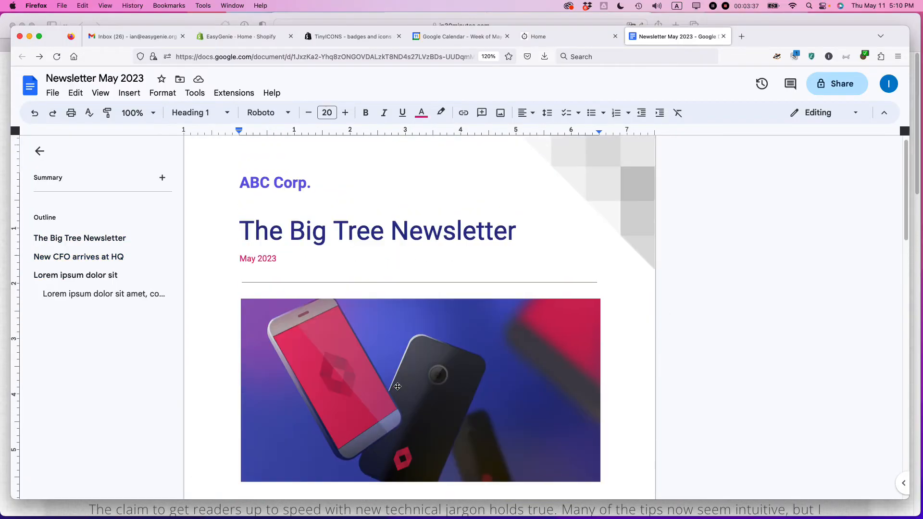
left_click(610, 185)
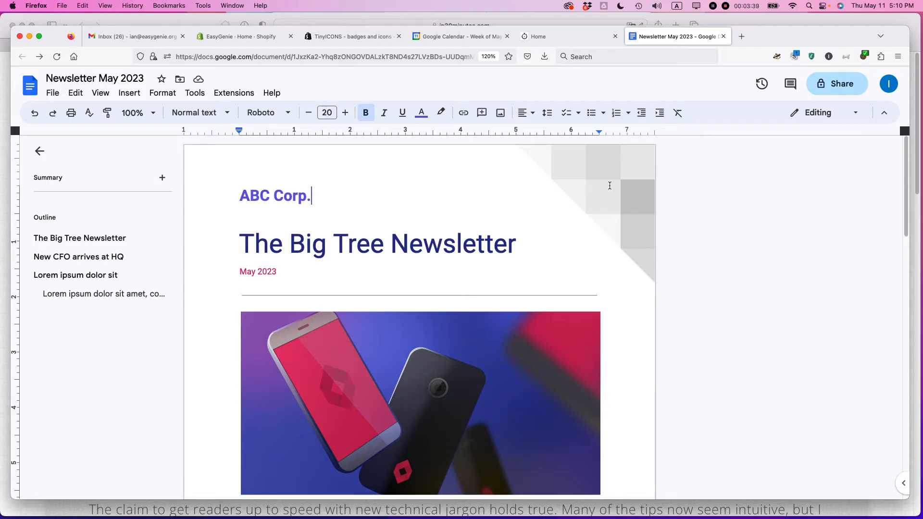
Check the replacement sources for the red and blue graphic in the first page footer, and delete the graphic.
scroll(559, 280, "down", 18)
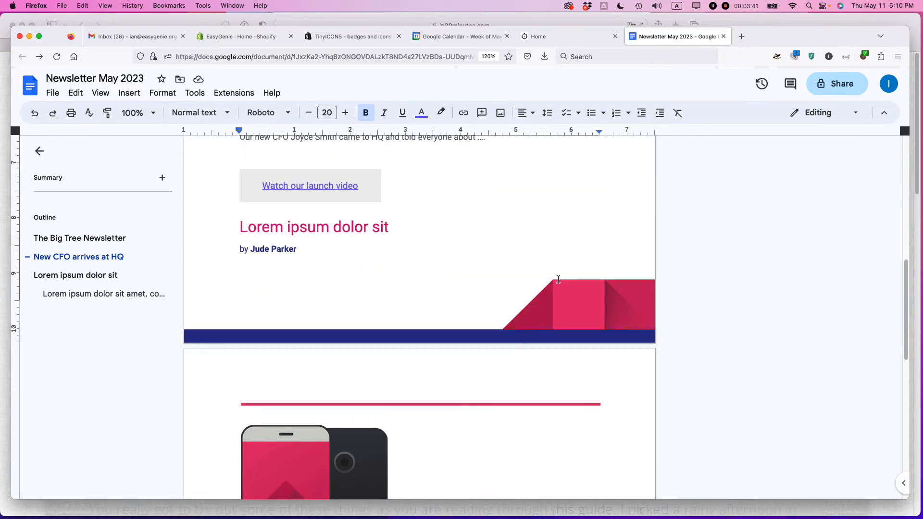
left_click(558, 280)
double_click(577, 307)
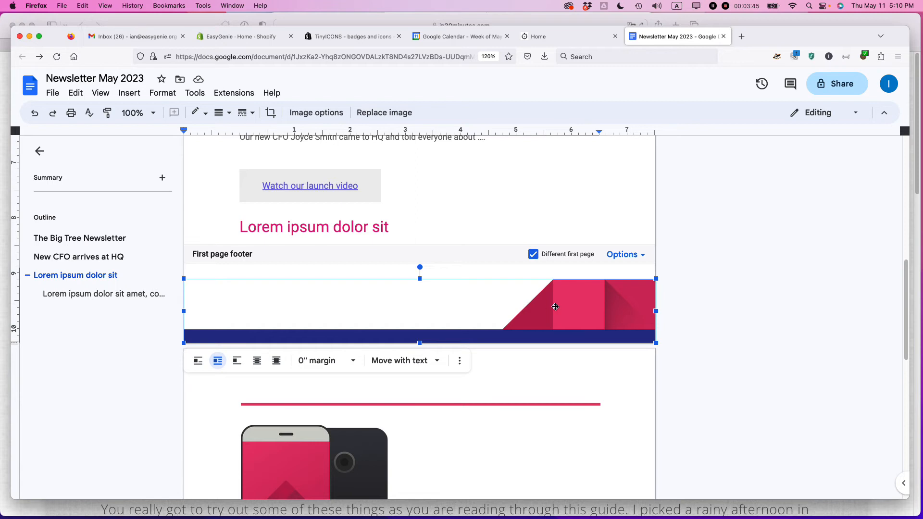
right_click(555, 307)
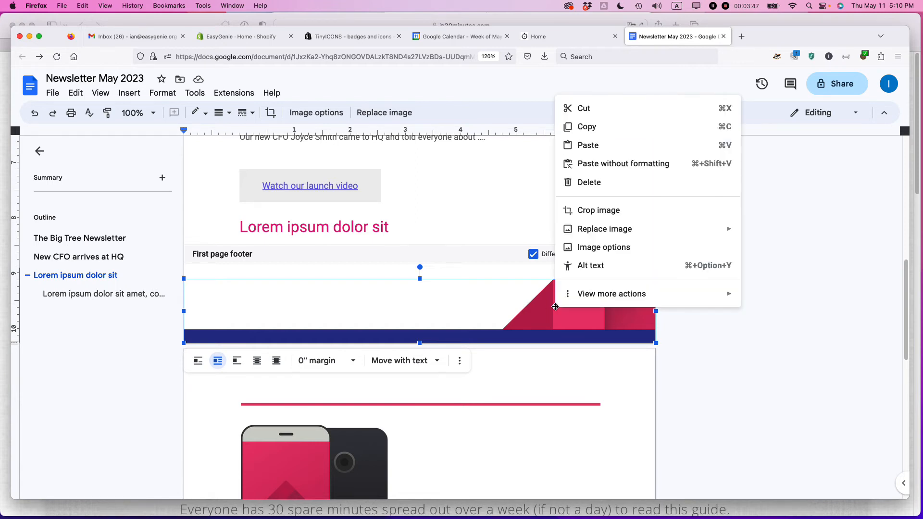
mouse_move(600, 299)
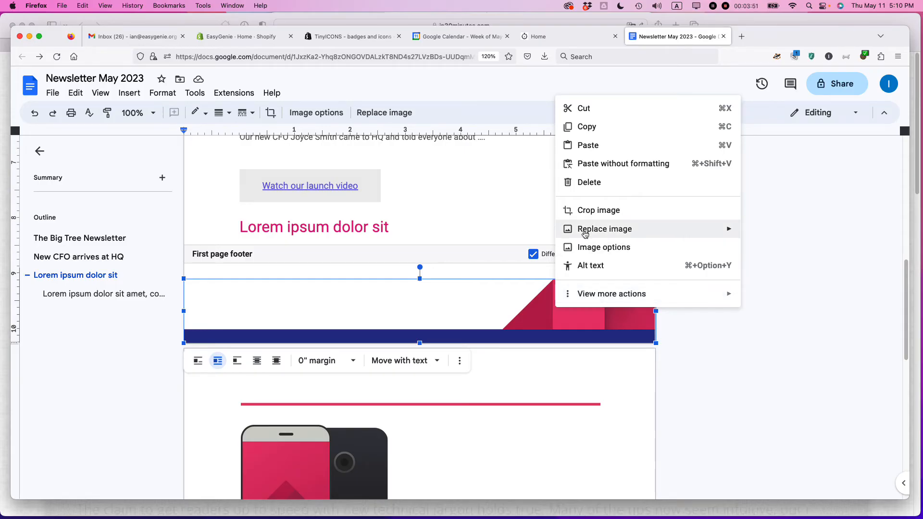
mouse_move(586, 230)
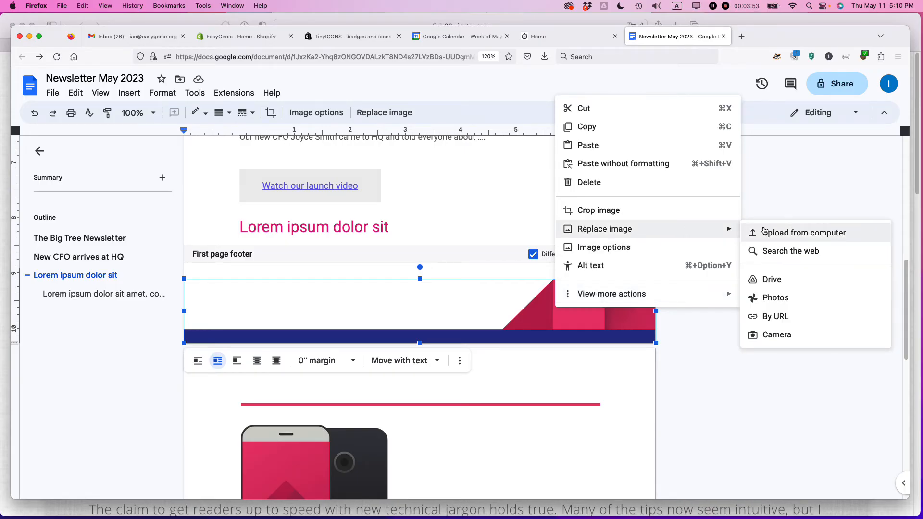
left_click(470, 310)
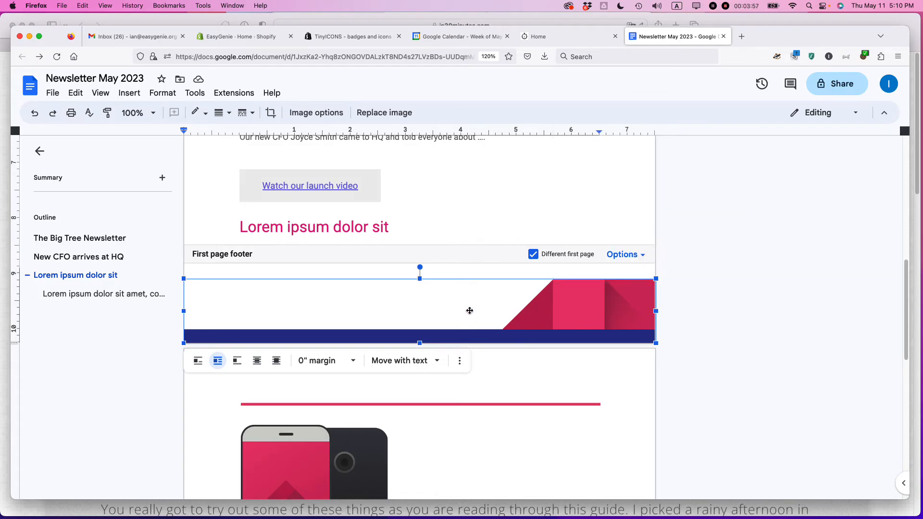
key("Delete")
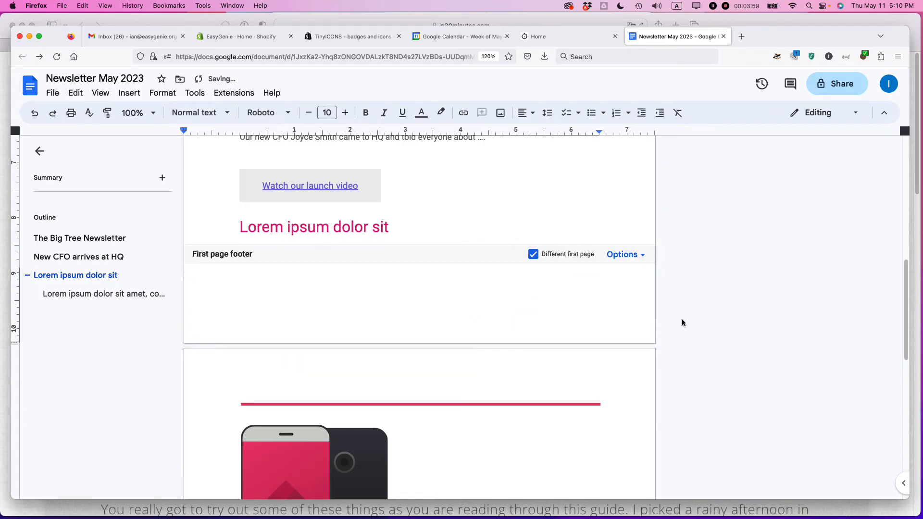
Inspect the grey geometric image in the first page header in crop mode, and leave the header.
scroll(538, 221, "up", 10)
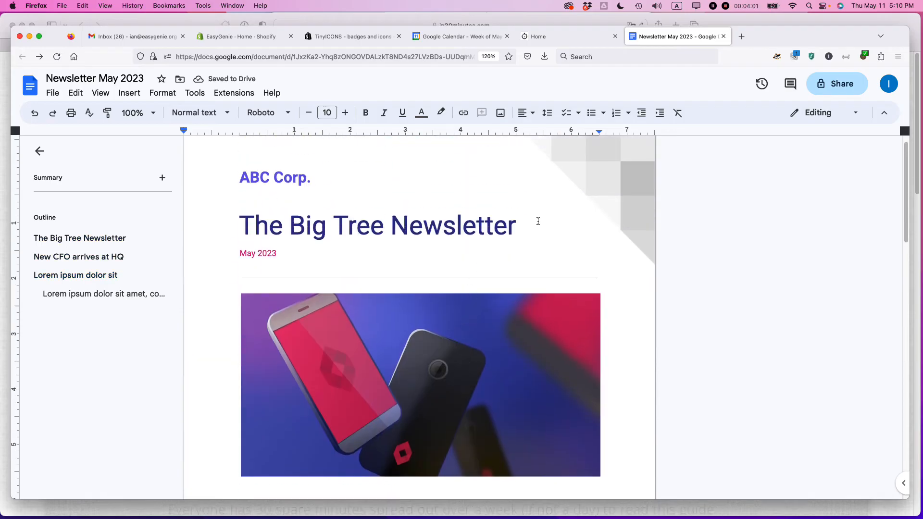
double_click(595, 175)
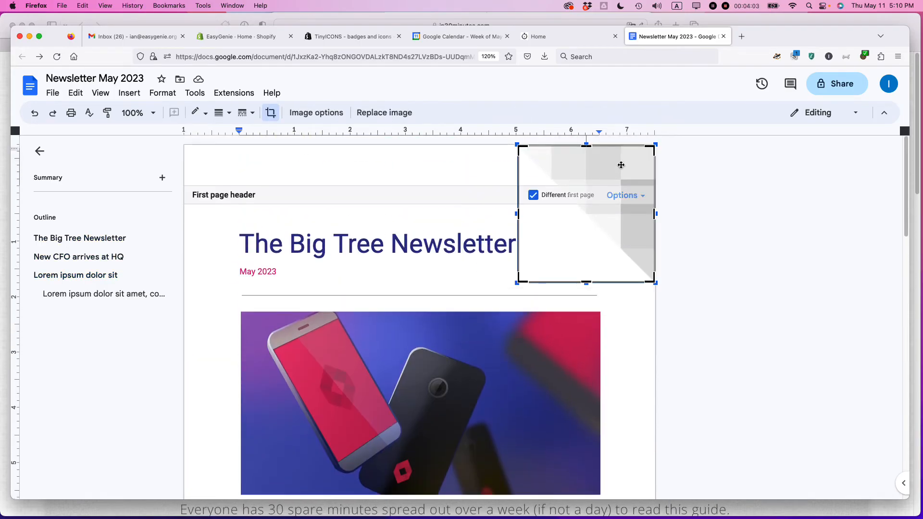
left_click(733, 230)
Compare the paragraph styles of the "New CFO arrives at HQ" heading and the body text beneath it.
scroll(696, 306, "down", 6)
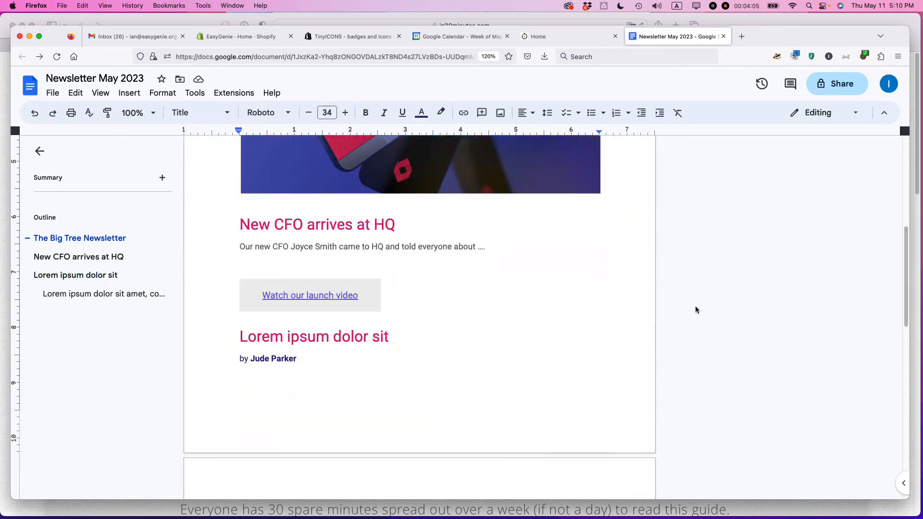
scroll(695, 306, "down", 2)
scroll(696, 306, "up", 4)
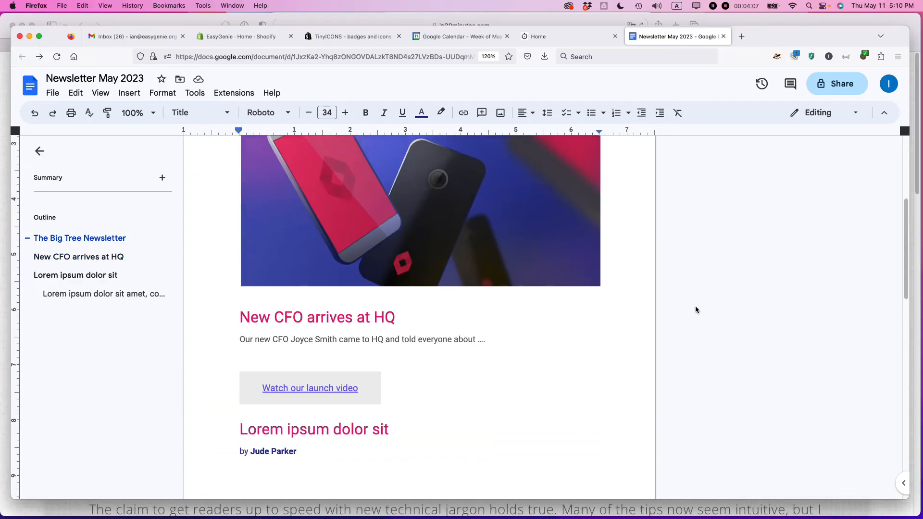
scroll(695, 307, "up", 2)
left_click(286, 390)
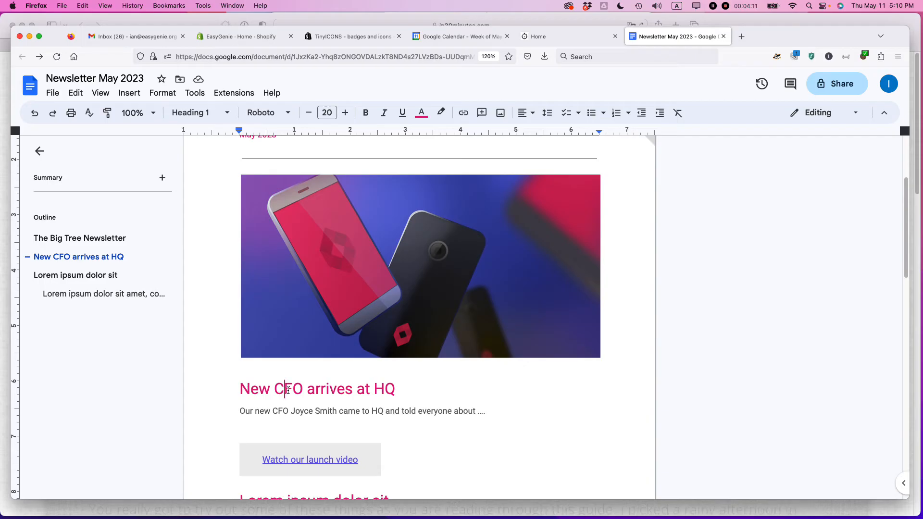
left_click(288, 410)
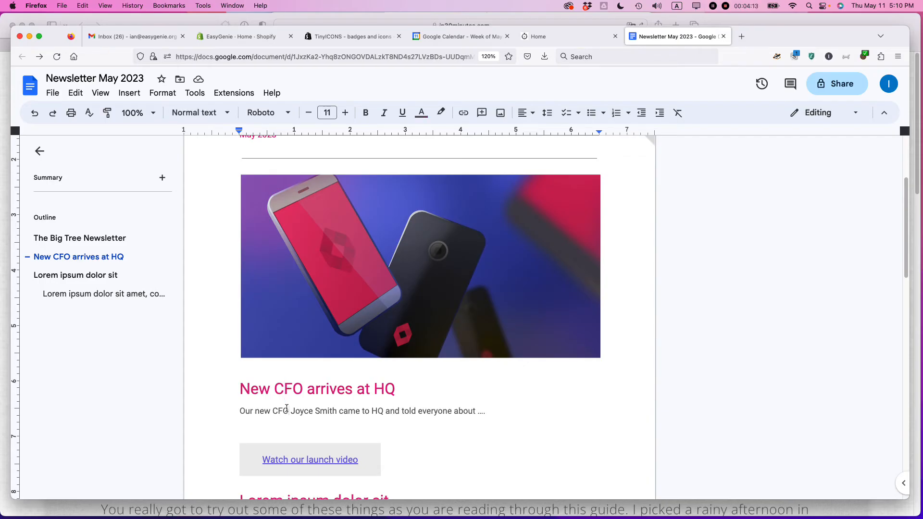
triple_click(277, 411)
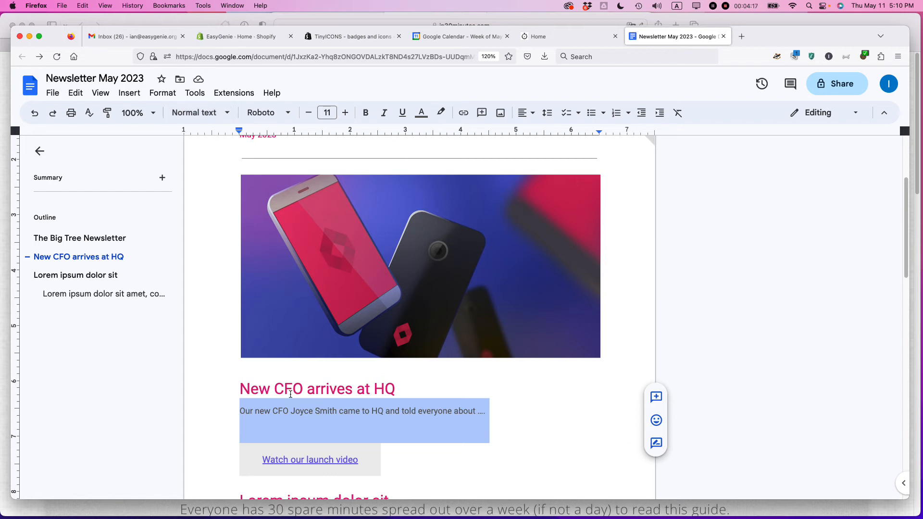
left_click(290, 394)
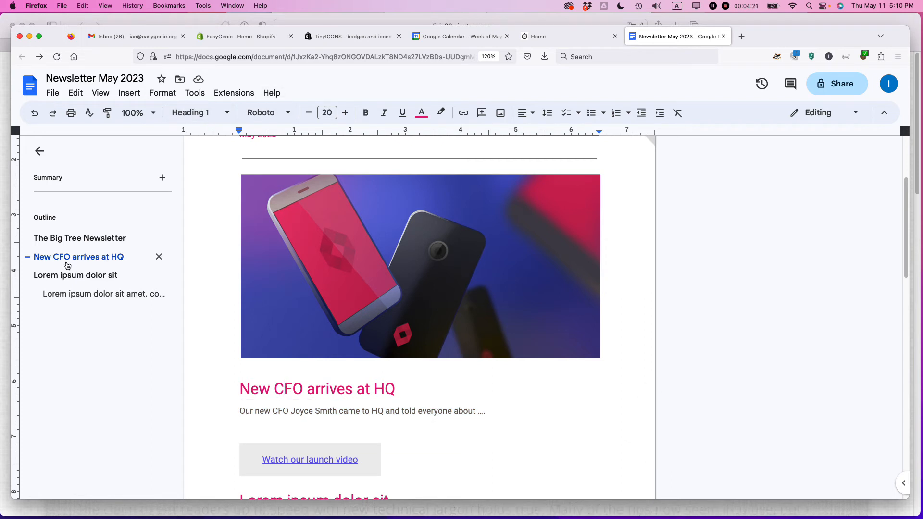
Go through the newsletter's sections in order using the outline, from the title to the last subheading.
left_click(54, 239)
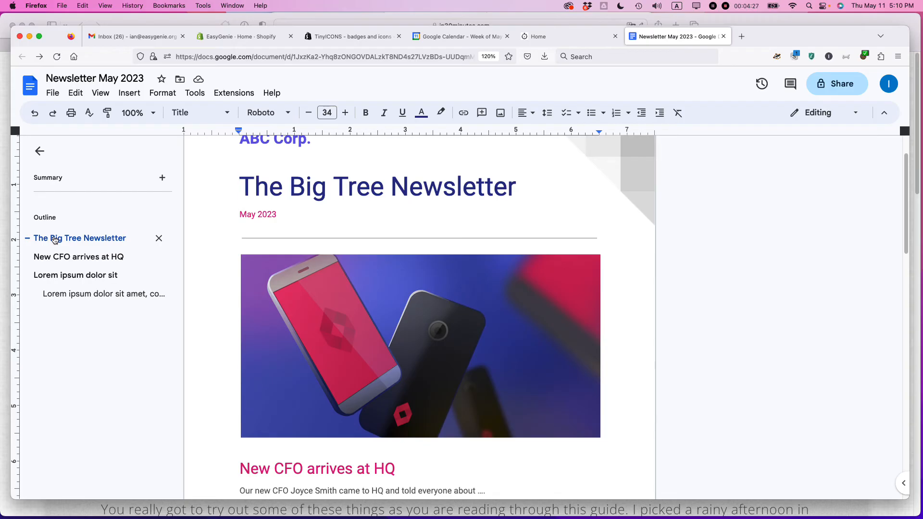
left_click(56, 257)
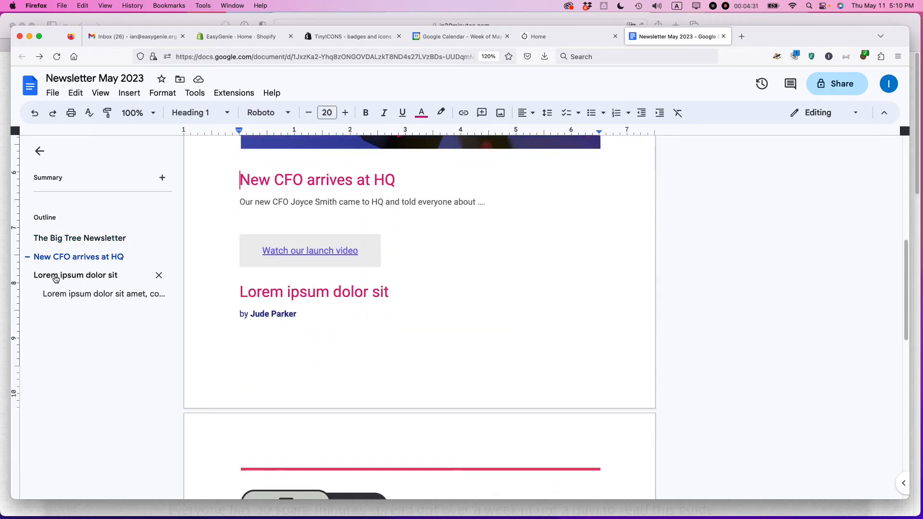
left_click(56, 278)
left_click(59, 295)
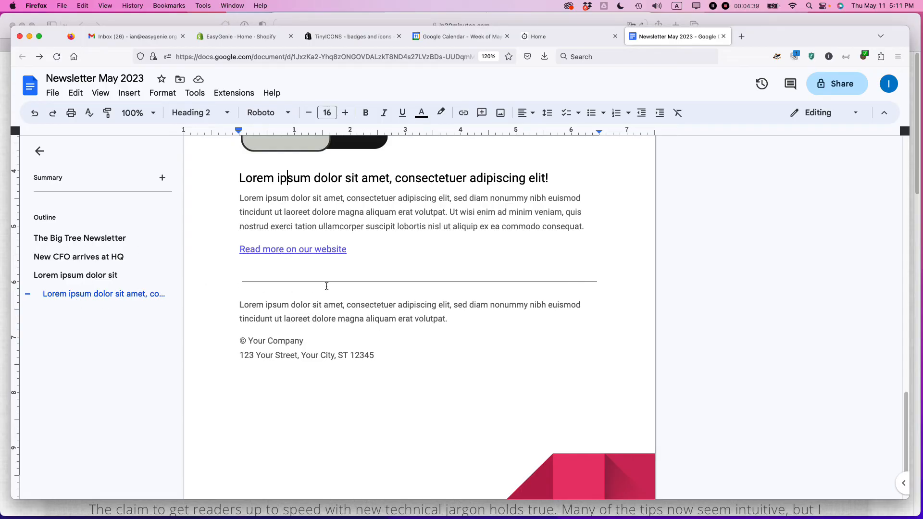
Check the link text and web address of the "Read more on our website" link on the second page.
scroll(374, 288, "up", 5)
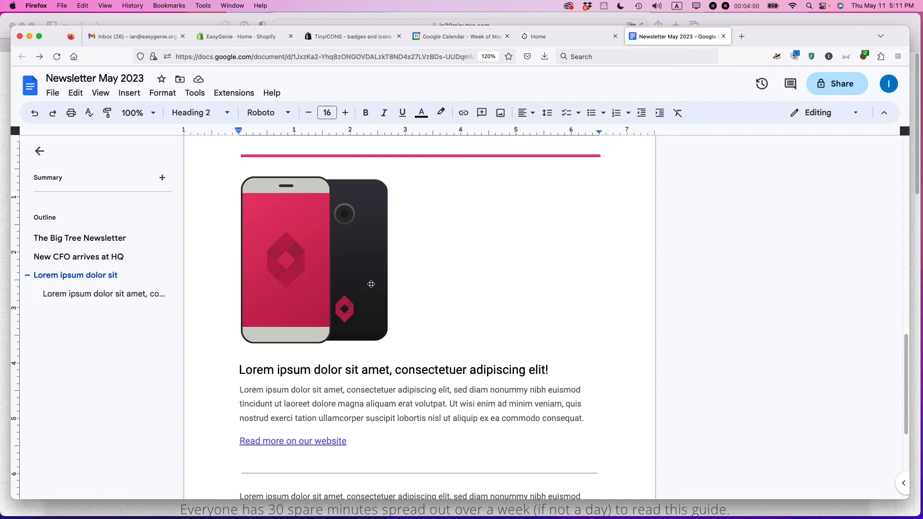
left_click(287, 370)
left_click(260, 441)
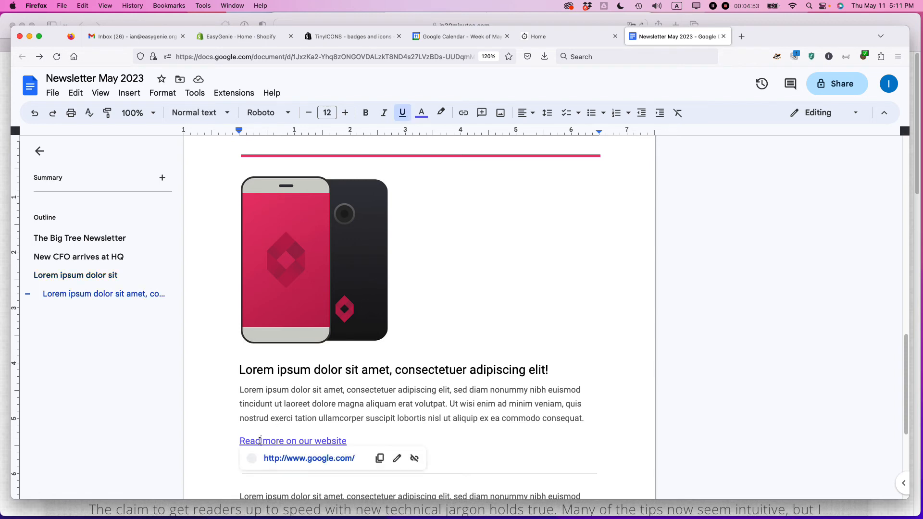
double_click(260, 441)
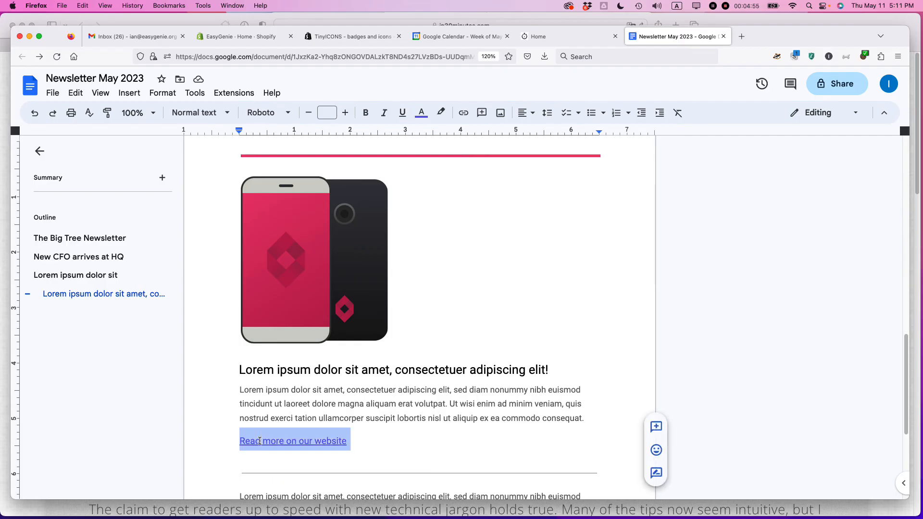
left_click(464, 114)
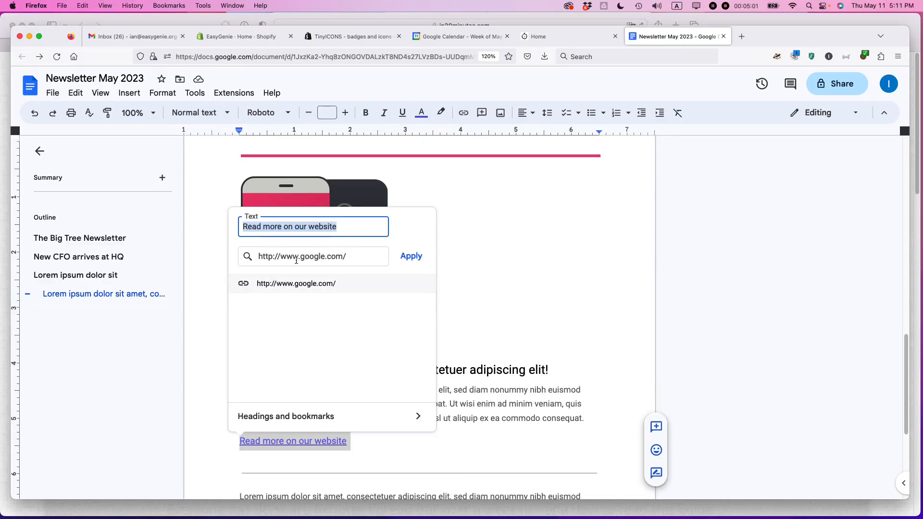
left_click(695, 258)
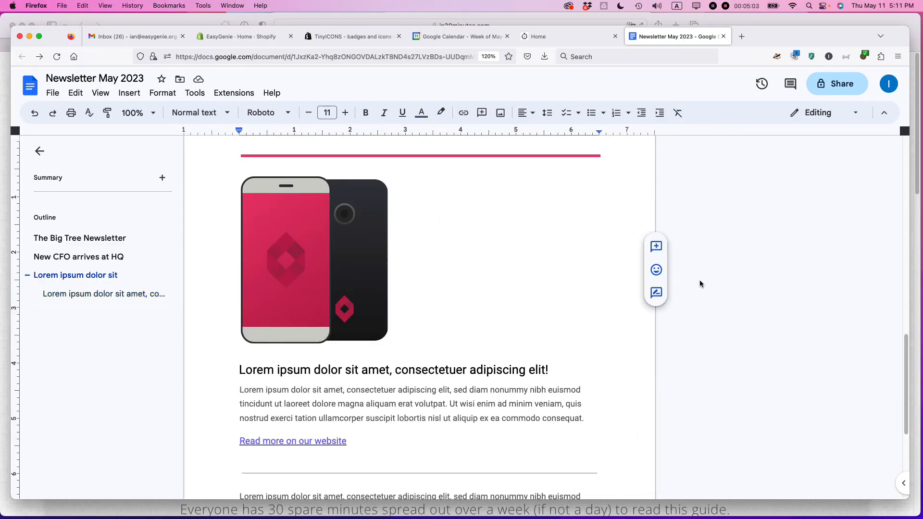
Return to the start of the newsletter, and switch to Safari showing the In 30 Minutes website.
scroll(699, 279, "up", 5)
scroll(700, 284, "up", 5)
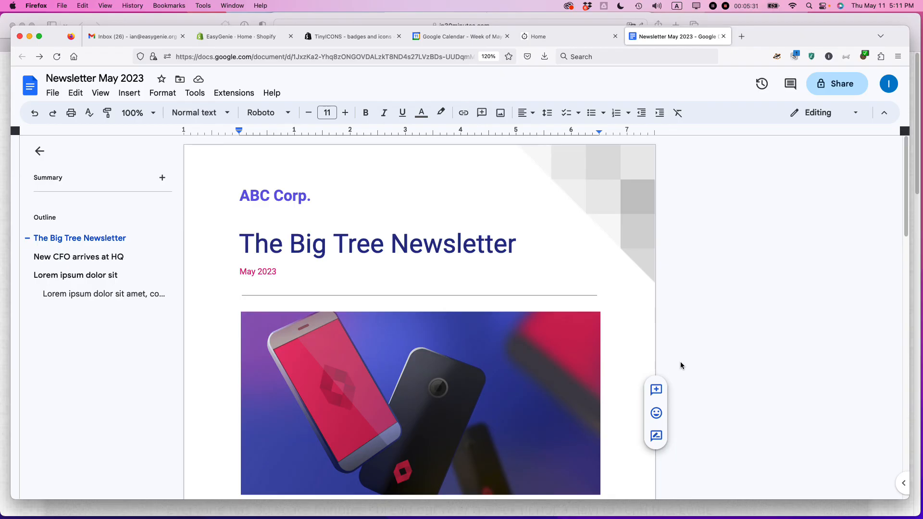
key("super+Tab")
key("super+Tab")
key("super+Tab")
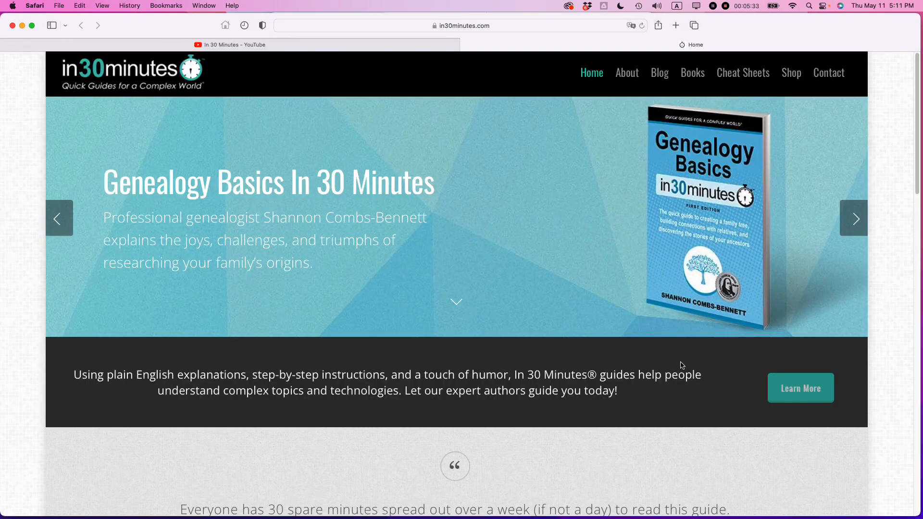